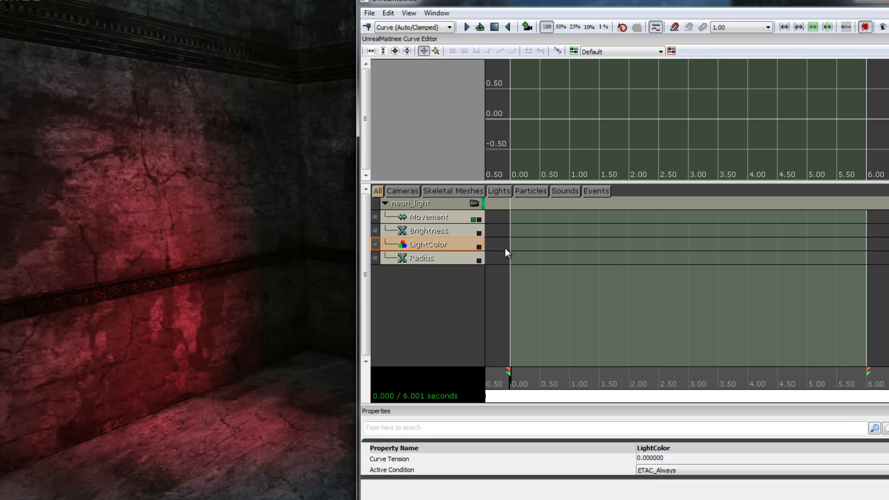
Add a key at 0.00 s to both the LightColor and Brightness tracks of the neon_light group
key("Return")
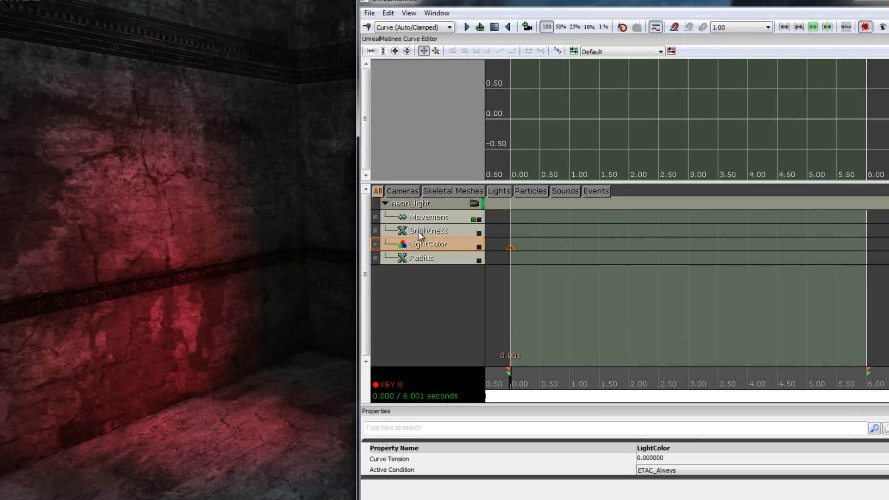
left_click(433, 231)
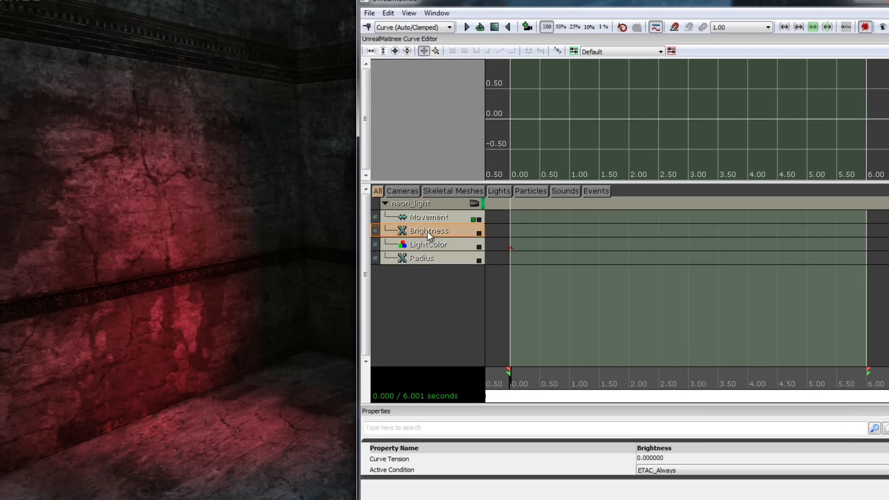
key("Return")
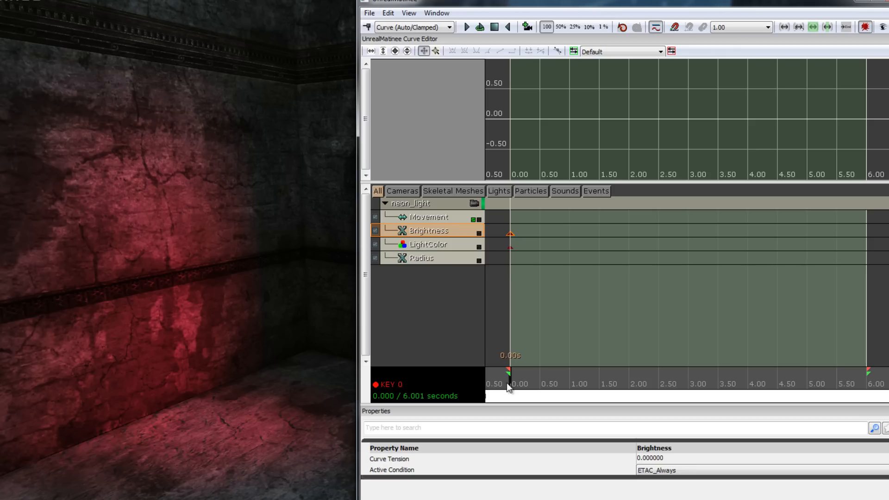
Duplicate the Brightness key at 0.00 s and place the copy at 1.00 s
left_click_drag(513, 385, 570, 387)
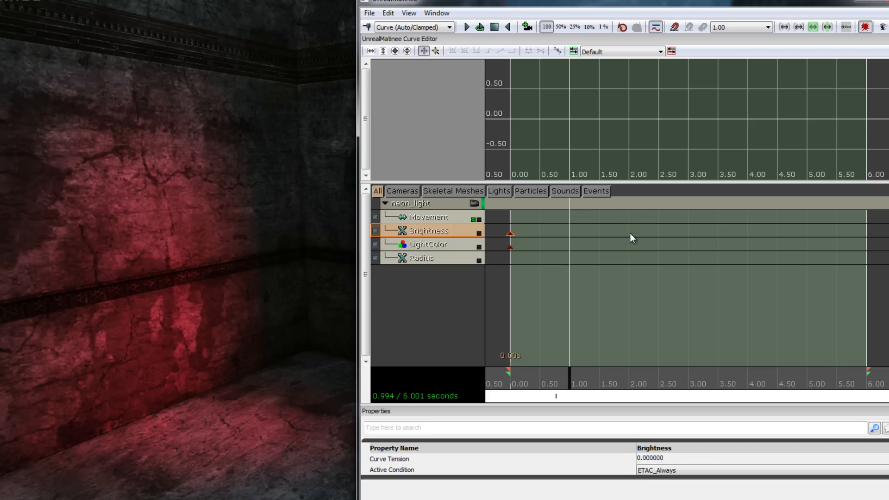
left_click(510, 234)
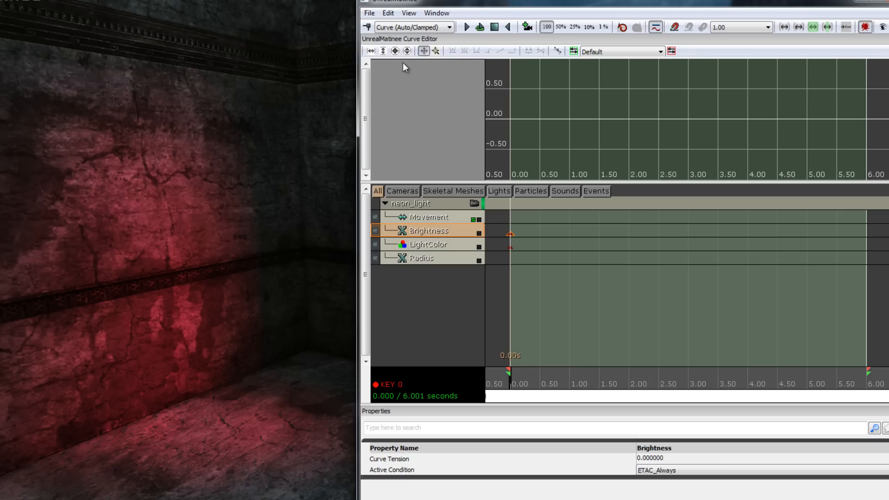
left_click(388, 12)
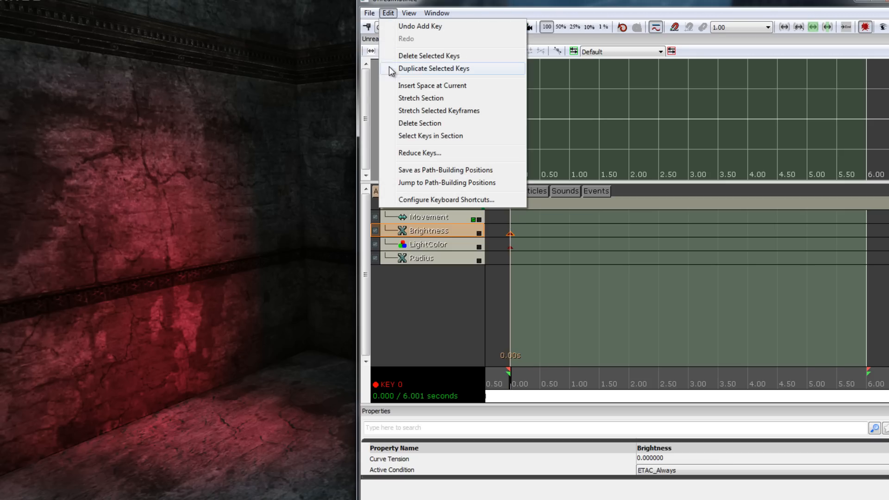
left_click(488, 71)
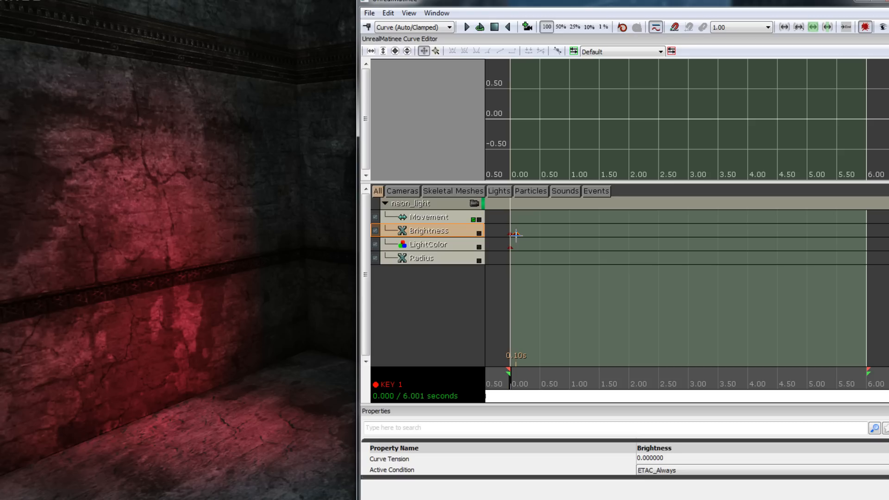
left_click_drag(516, 235, 572, 239)
left_click(570, 234)
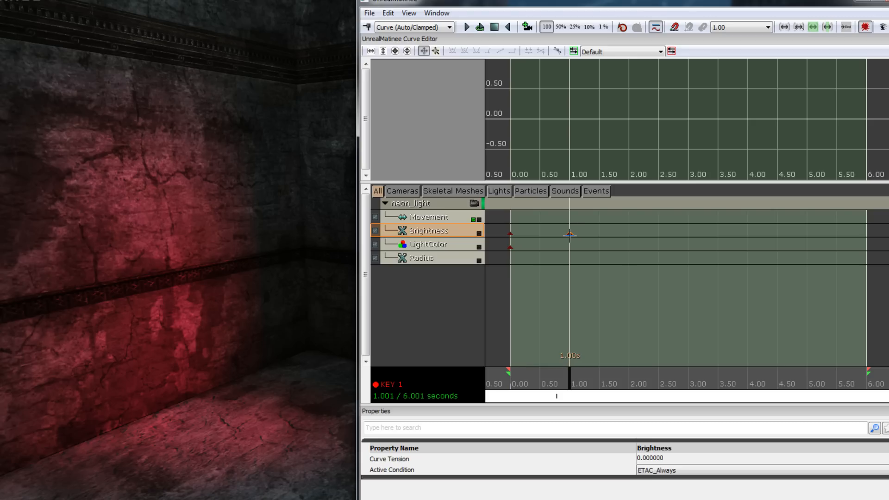
Duplicate the Brightness key at 1.00 s and move the copy to 2.00 s
left_click(388, 13)
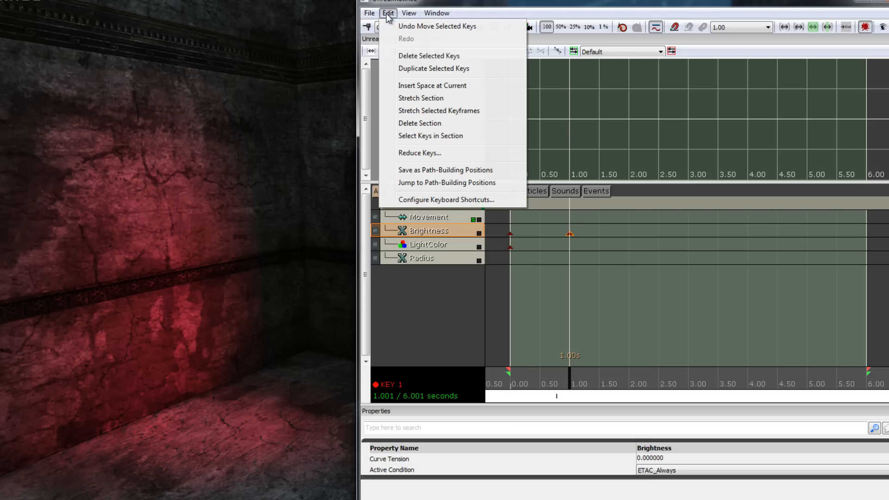
left_click(408, 68)
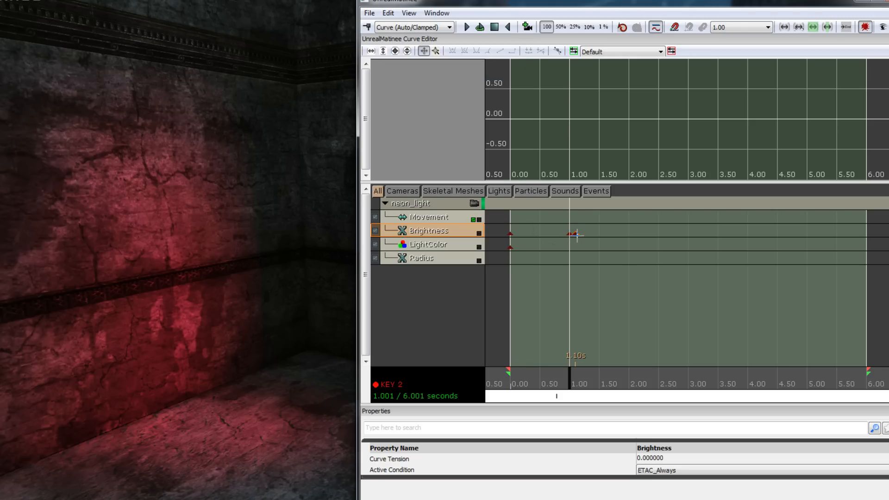
left_click_drag(578, 234, 633, 241, "ctrl")
left_click(629, 236)
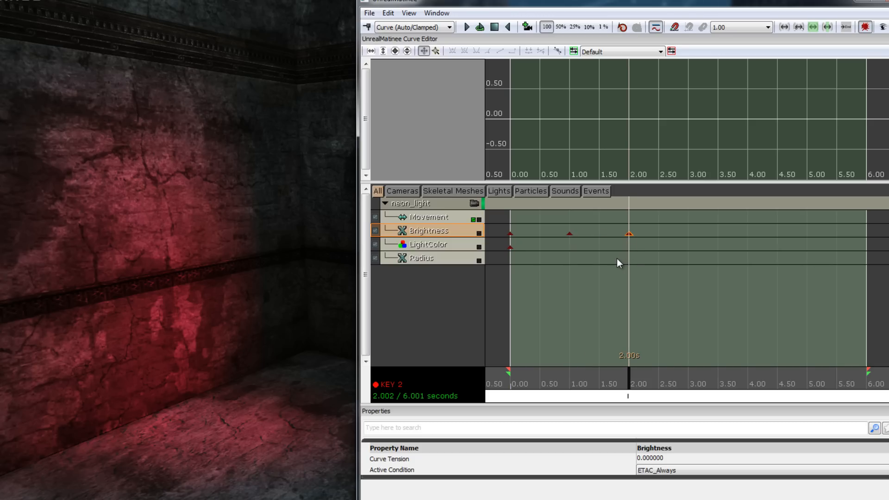
Set the value of the Brightness key at 2.00 s to 0
right_click(629, 236)
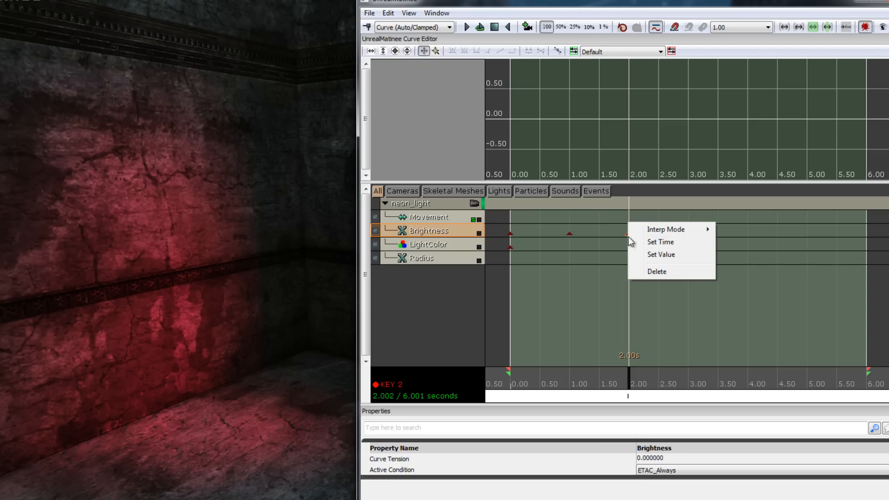
left_click(695, 258)
left_click(438, 273)
left_click_drag(438, 273, 381, 274)
type("0")
left_click(480, 304)
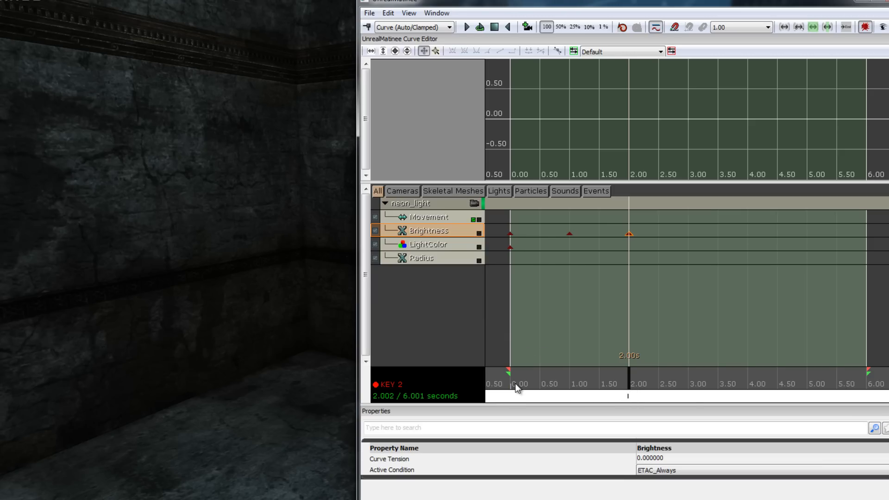
Duplicate the Brightness key at 1.00 s and position the copy at 3.00 s, with the time marker there
left_click(631, 383)
mouse_move(630, 383)
left_mouse_down()
mouse_move(507, 379)
mouse_move(690, 386)
left_mouse_up()
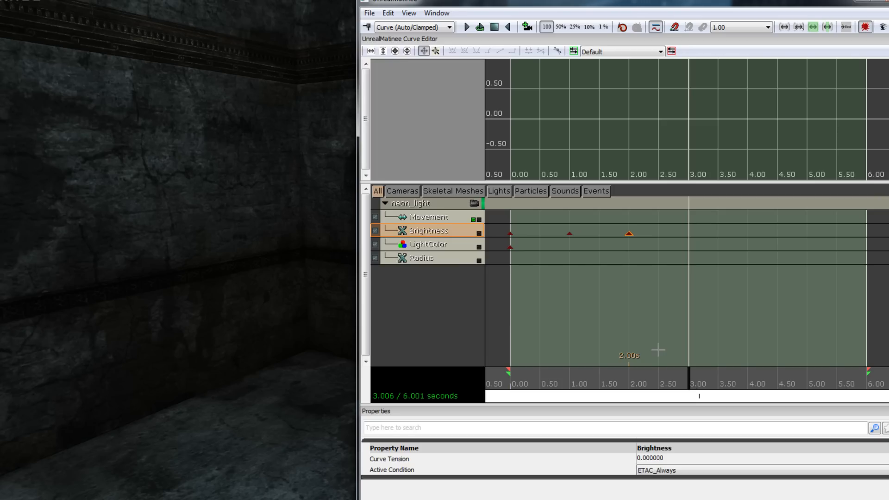
left_click(570, 234)
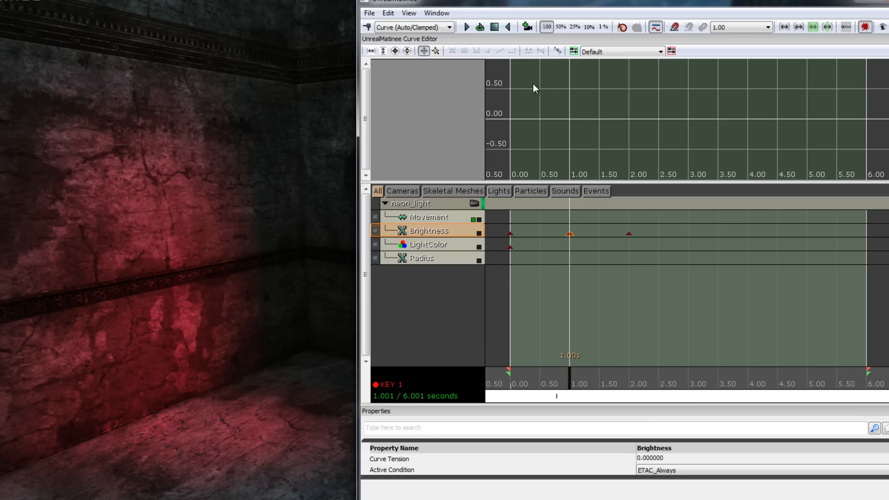
left_click(384, 14)
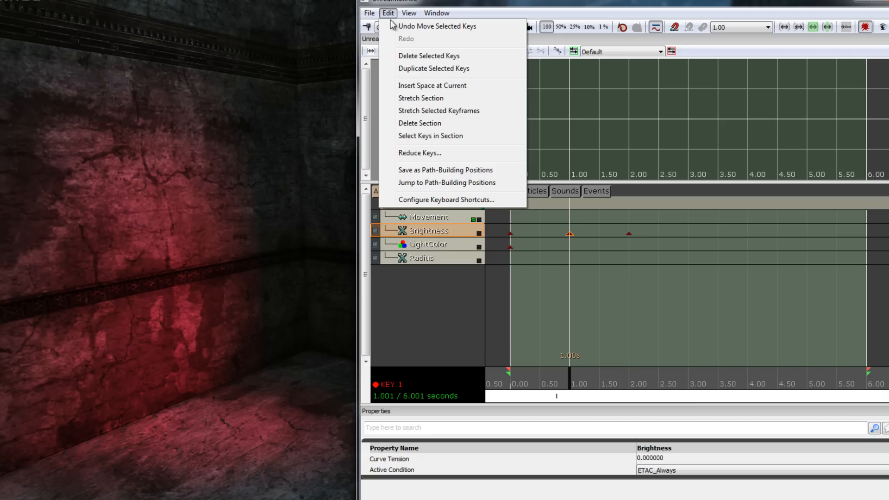
left_click(431, 69)
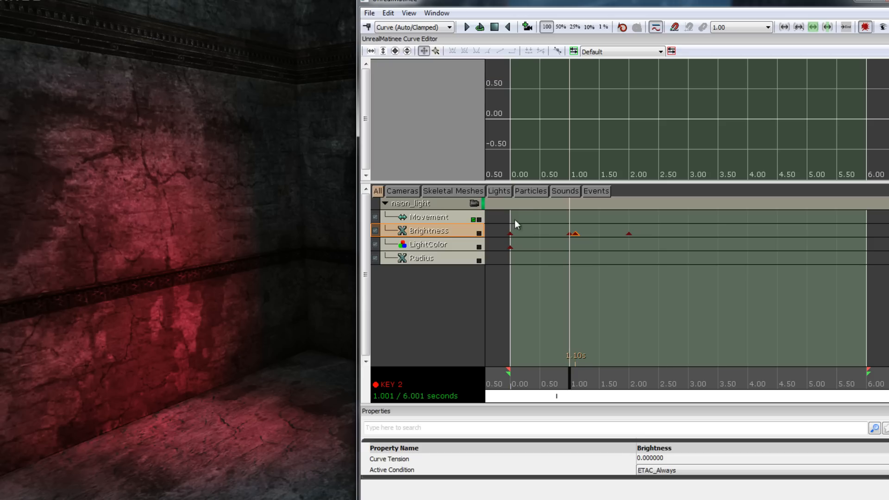
left_click_drag(587, 235, 688, 235, "ctrl")
left_click_drag(570, 375, 690, 382)
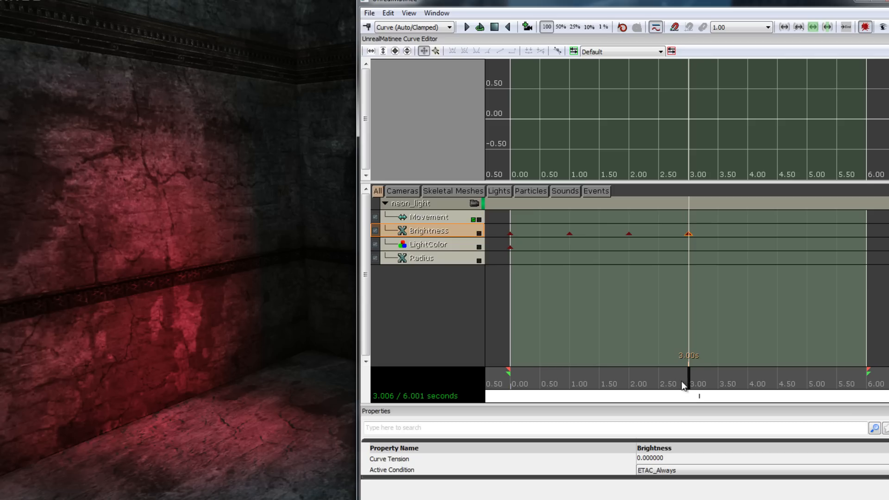
Duplicate the Brightness key at 3.00 s and place the copy at 4.00 s
left_click_drag(690, 386, 750, 386)
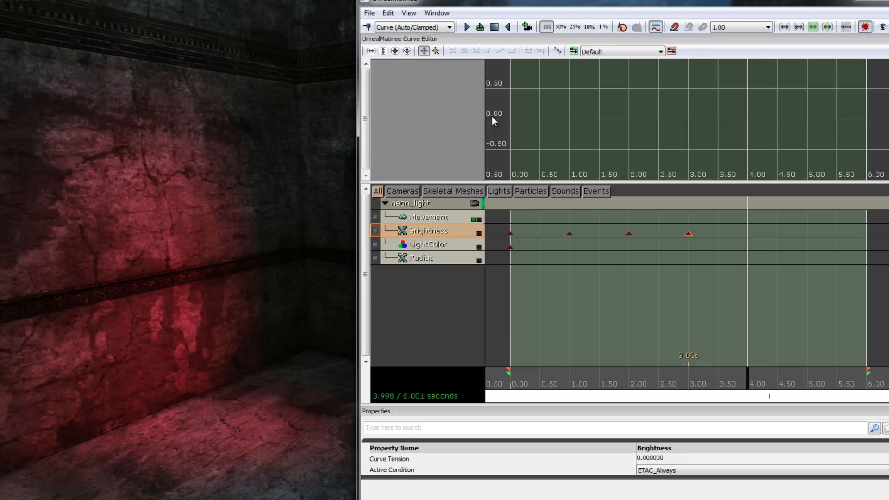
left_click(388, 13)
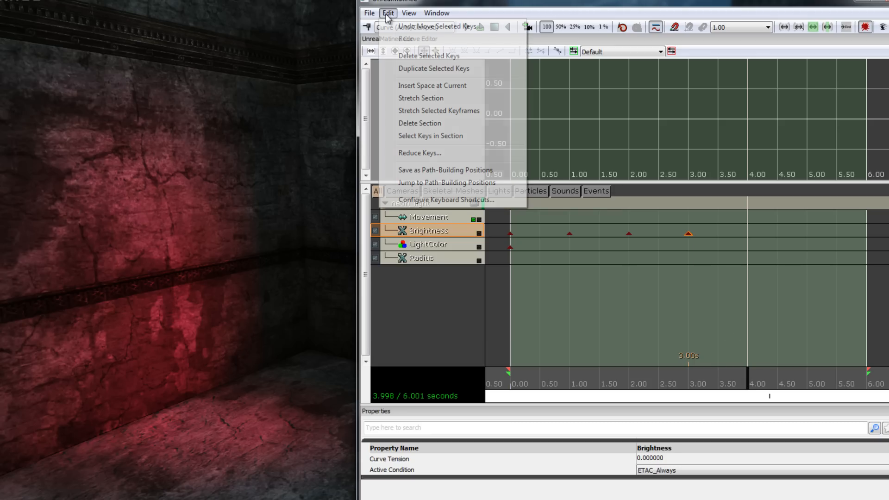
left_click(401, 74)
left_click_drag(691, 235, 748, 234, "ctrl")
Check the value of the Brightness key at 2.00 s, then duplicate that key and place the copy at 5.00 s
left_click_drag(749, 386, 807, 379)
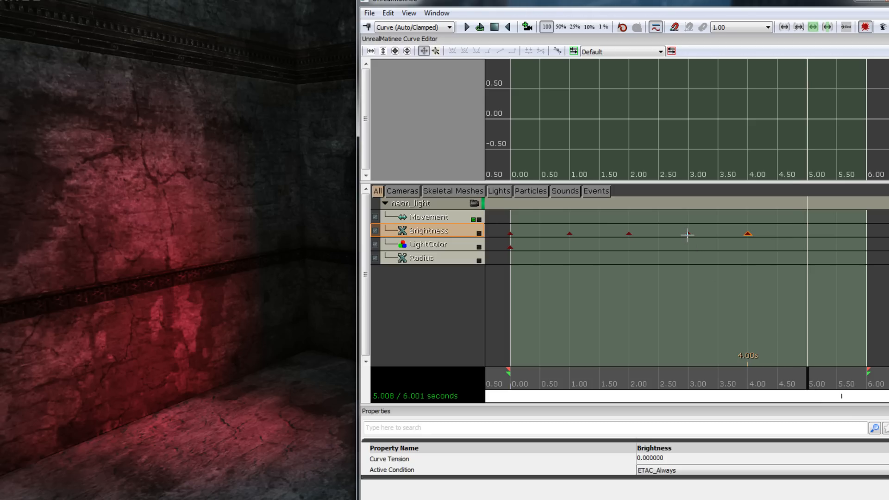
left_click(629, 233)
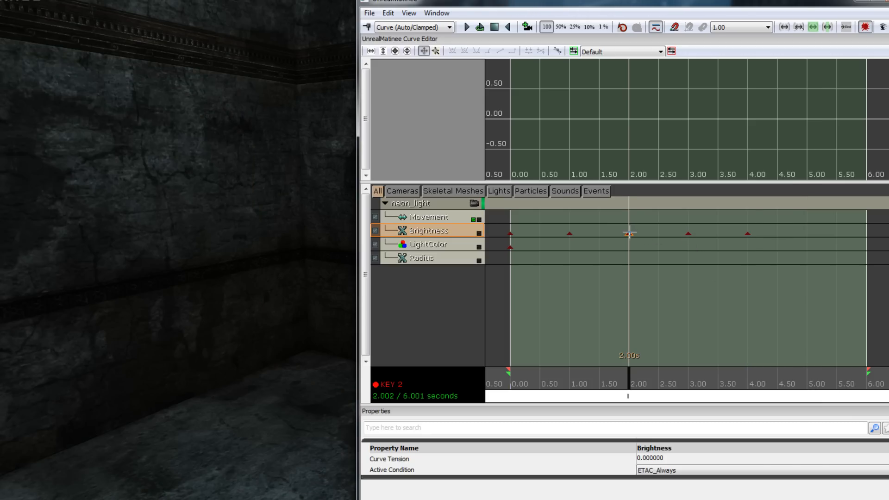
right_click(629, 234)
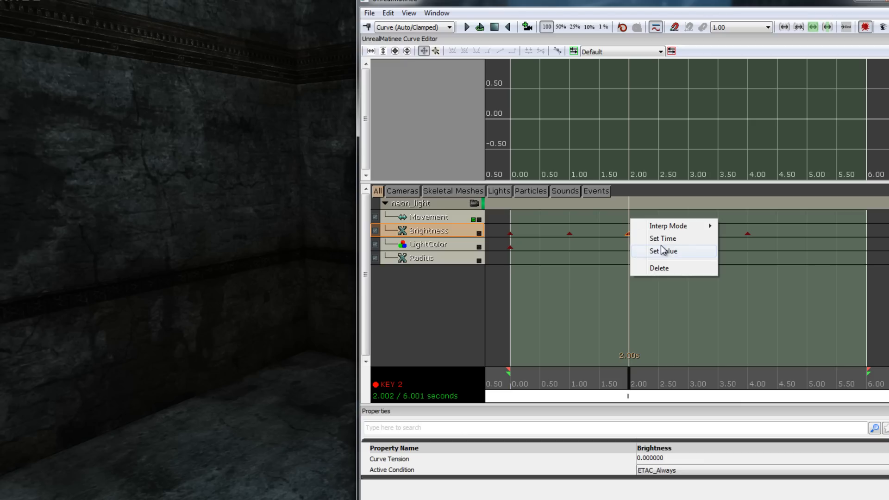
left_click(693, 254)
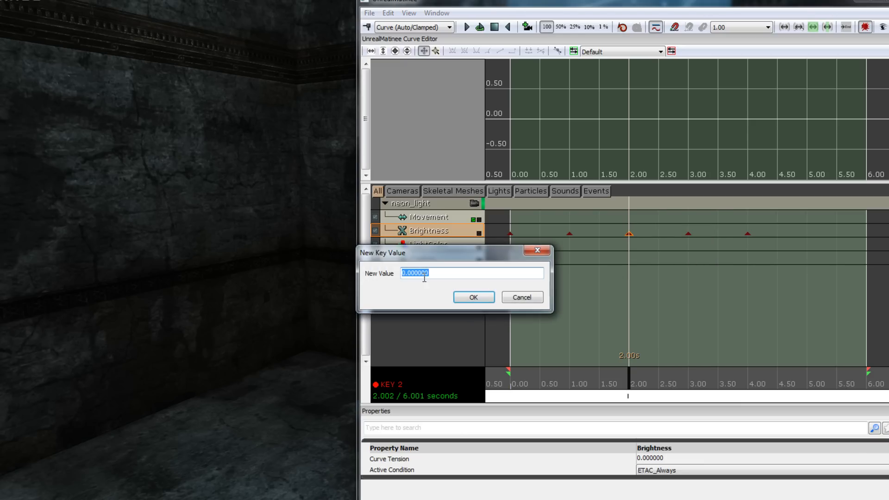
left_click(515, 298)
left_click(388, 13)
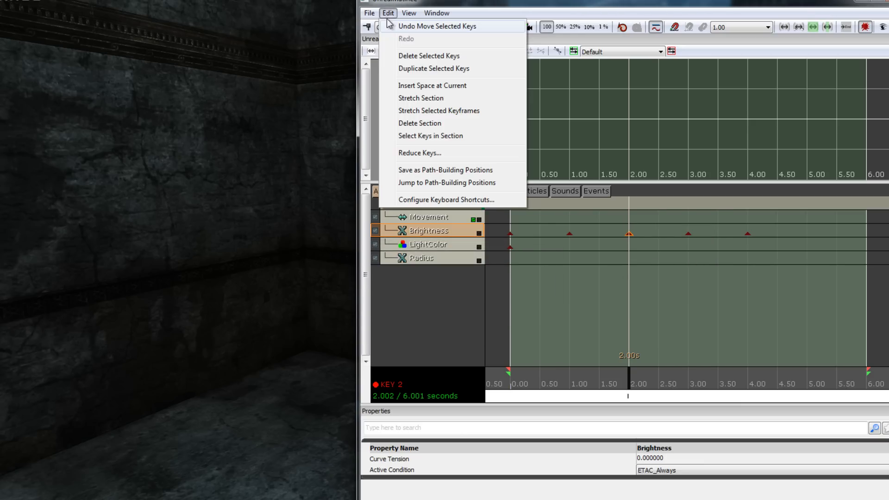
left_click(417, 68)
left_click_drag(638, 235, 811, 236, "ctrl")
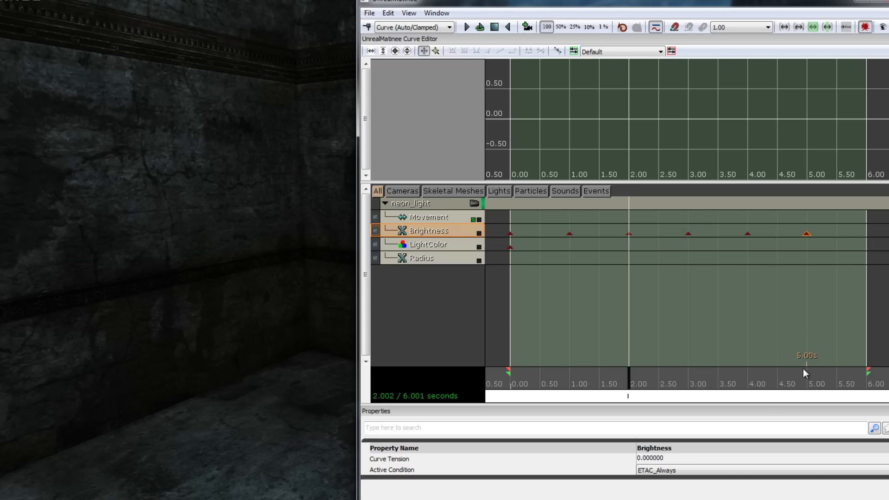
Duplicate the Brightness key at 0.00 s and place the copy at the sequence end, 6.00 s
left_click_drag(630, 391, 876, 387)
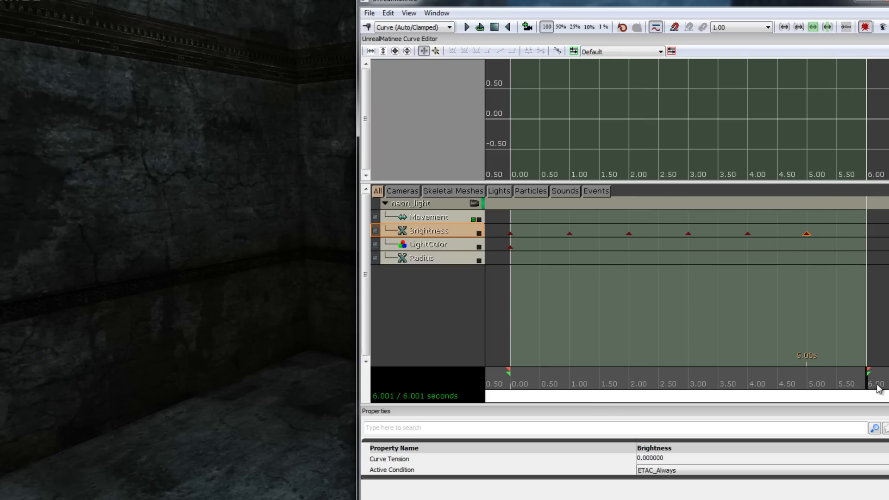
left_click(510, 234)
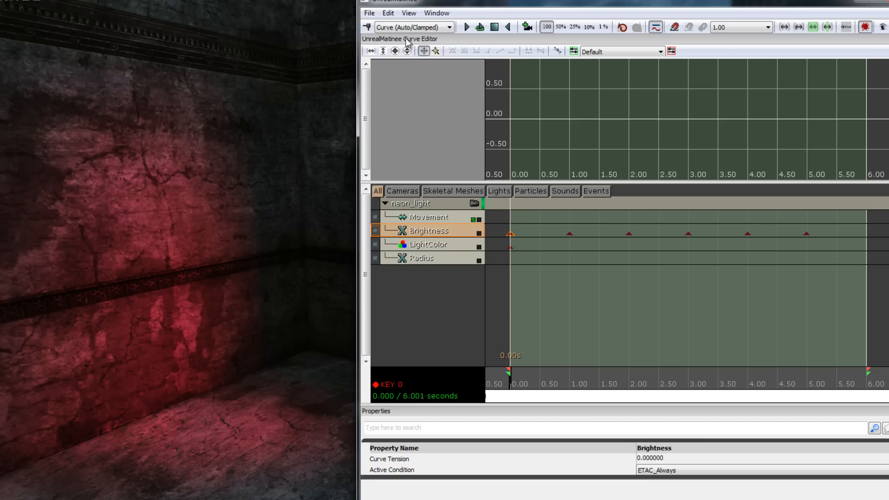
left_click(387, 14)
left_click(396, 69)
left_click_drag(517, 234, 867, 246)
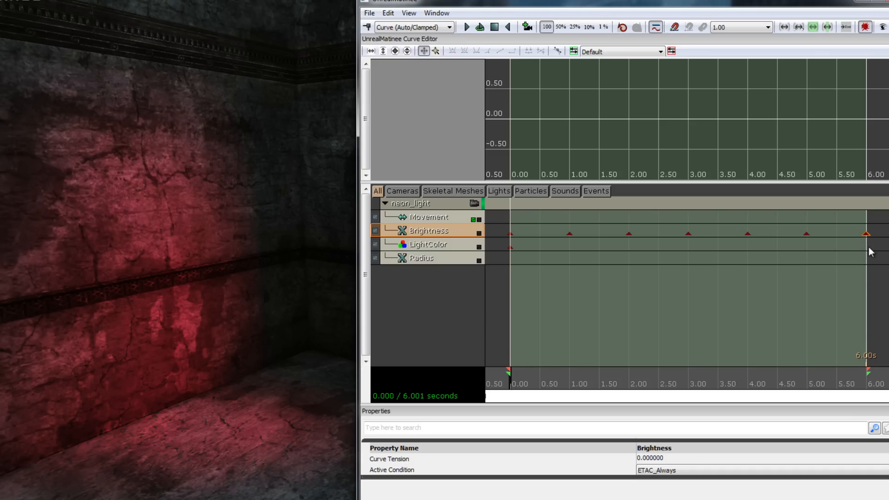
Scrub the timeline between 0 and 2 s to preview the light's brightness fade in the viewport
left_click_drag(516, 385, 489, 388)
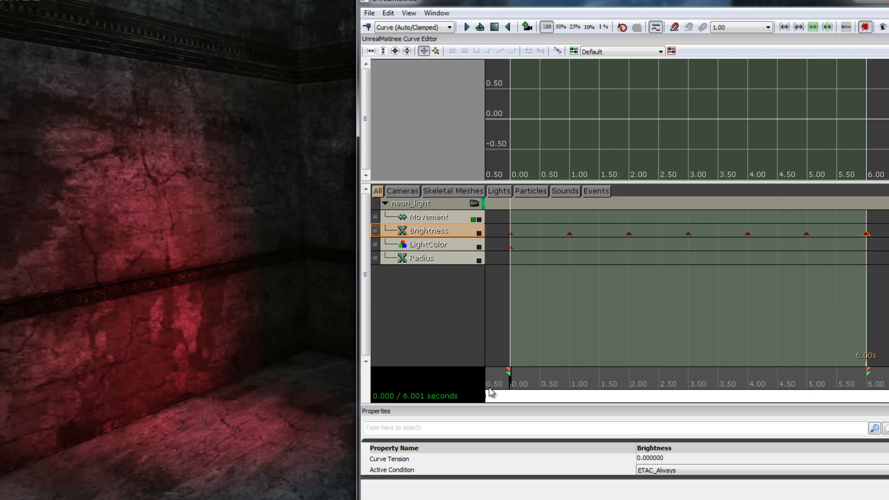
left_click(452, 252)
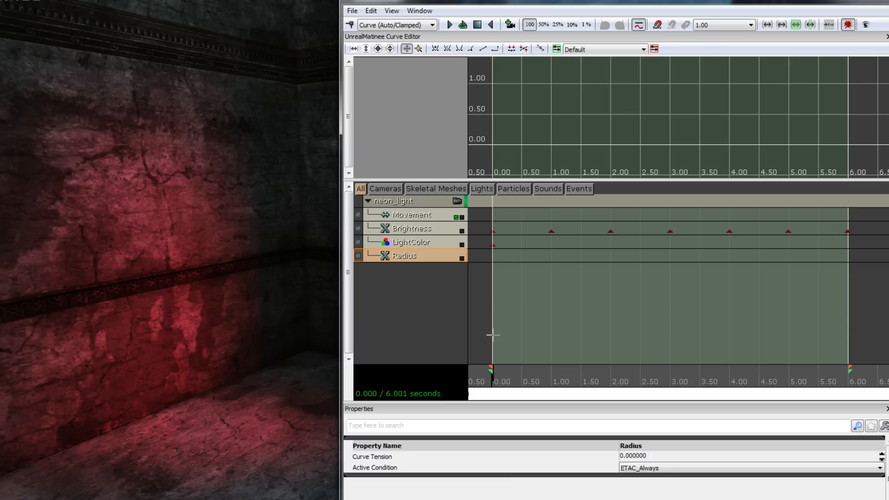
left_click_drag(495, 382, 504, 384)
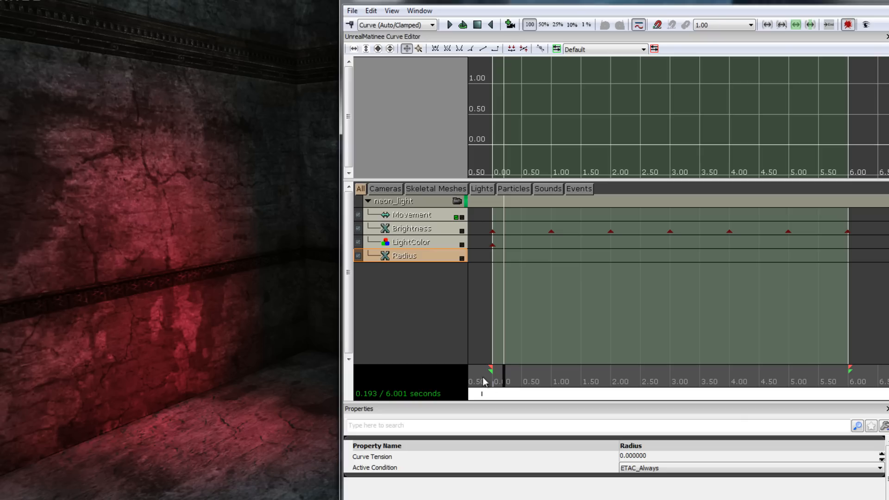
left_click_drag(508, 383, 612, 384)
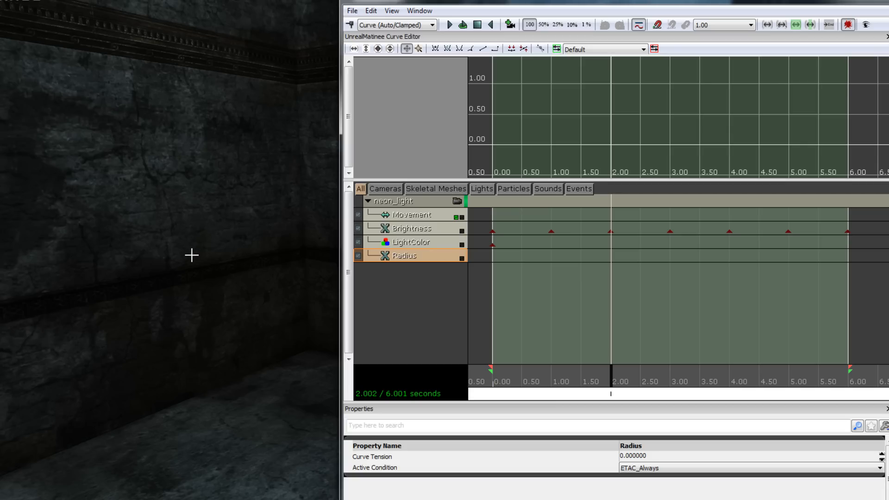
left_click_drag(609, 376, 530, 369)
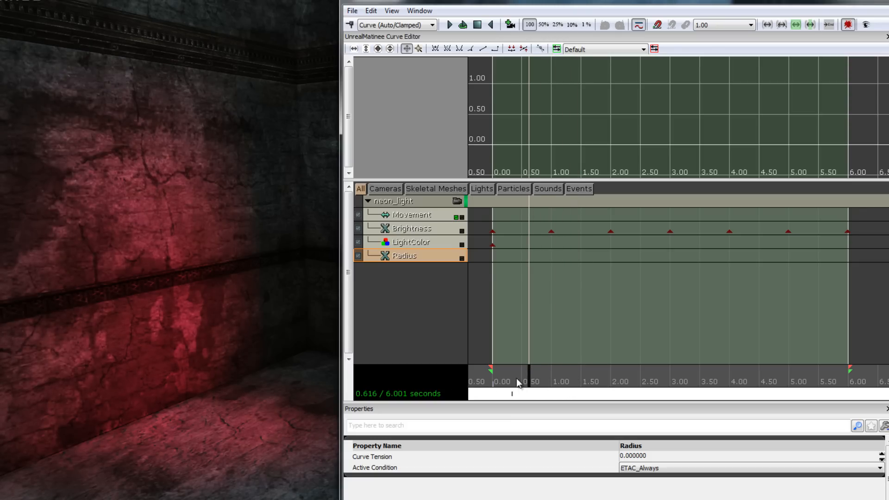
Add a LightColor key at the 2-second mark and set its time to exactly 2
left_click_drag(530, 375, 612, 377)
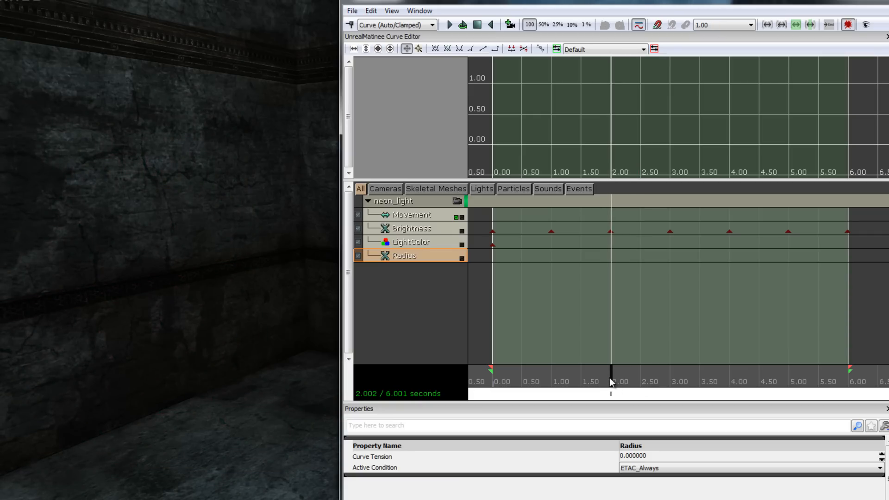
left_click(409, 244)
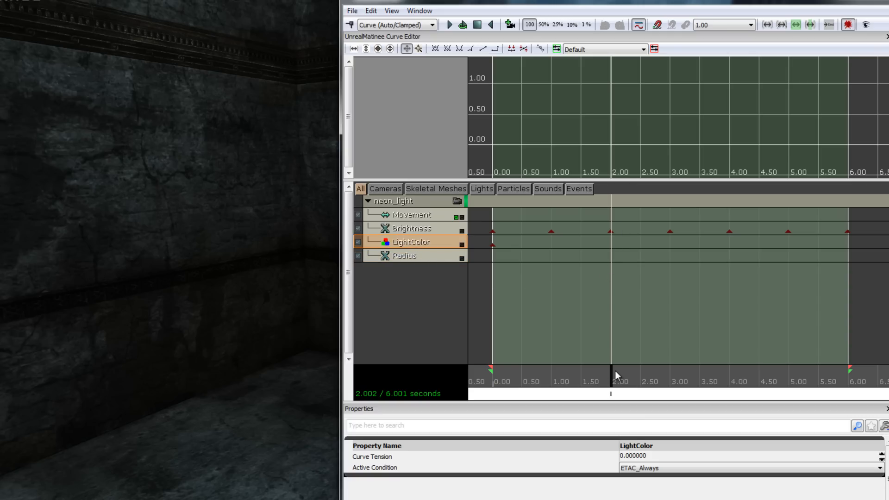
key("Return")
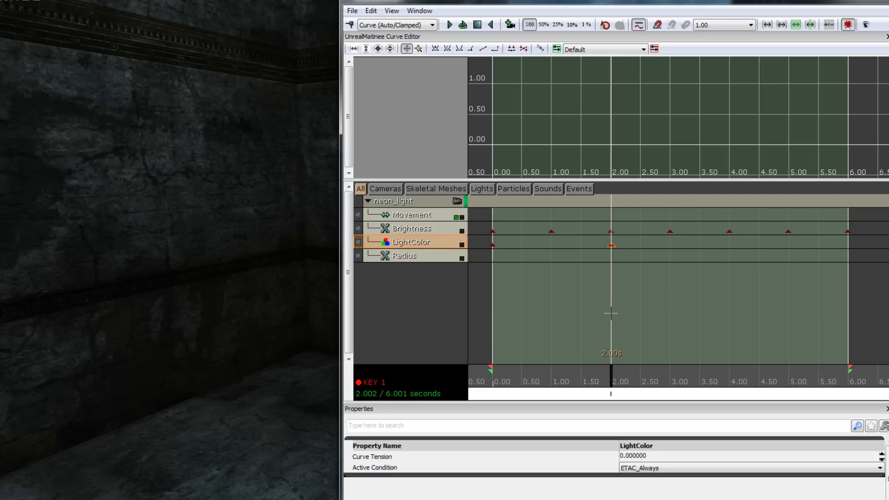
right_click(612, 245)
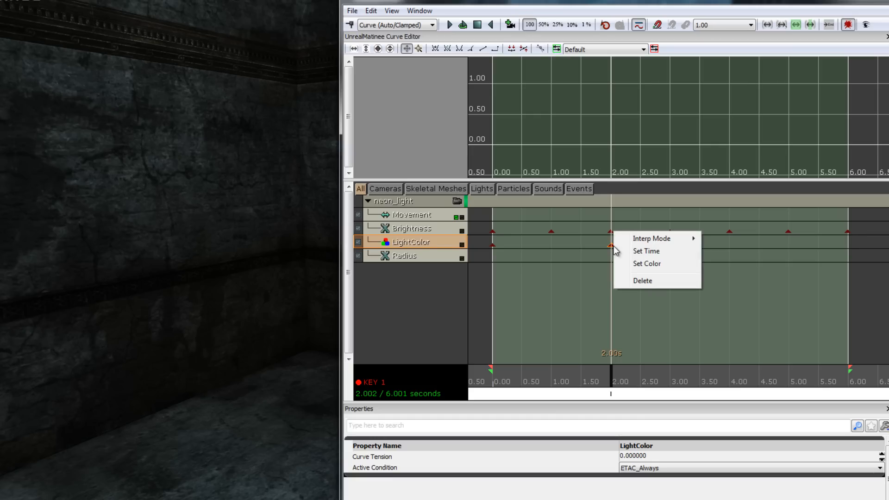
left_click(674, 252)
left_click_drag(426, 276, 373, 276)
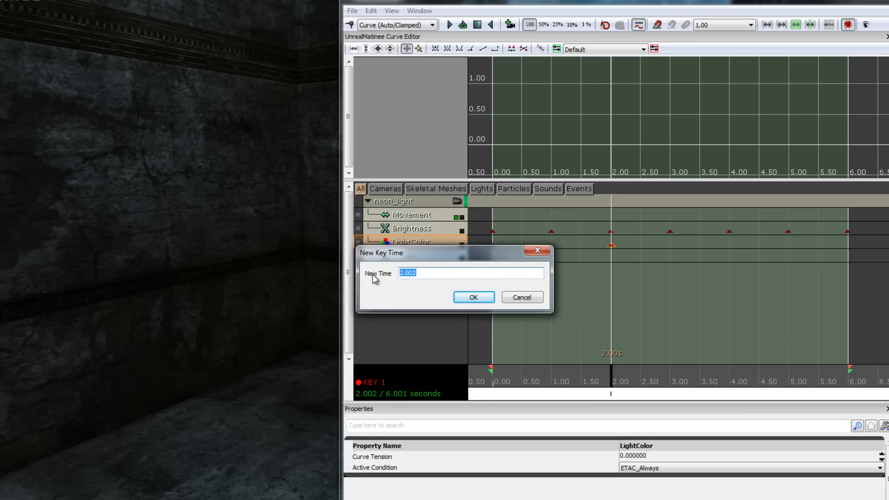
type("2")
left_click(474, 298)
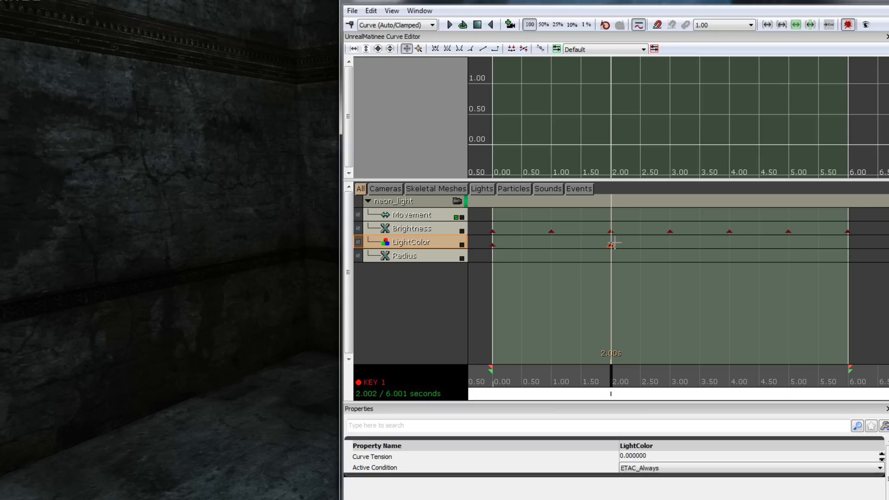
Show the LightColor track in the curve editor and change the 2.00 s key's color to a fully saturated teal green
left_click(462, 245)
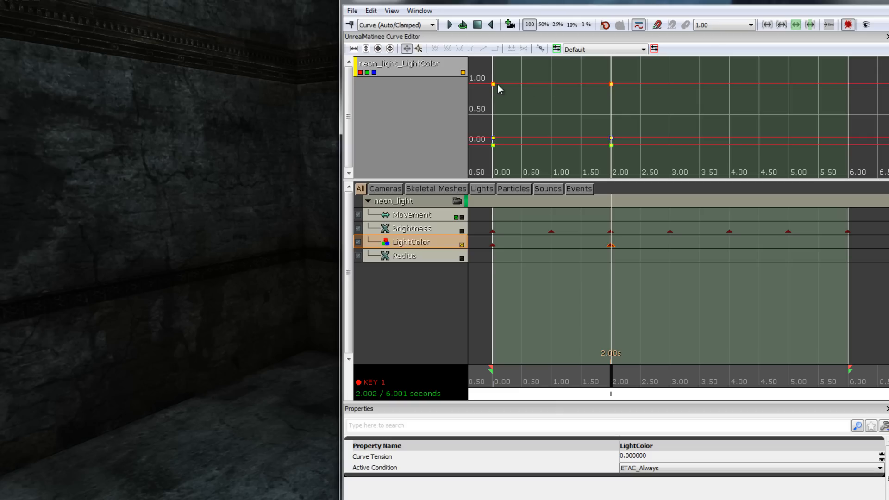
left_click(612, 86)
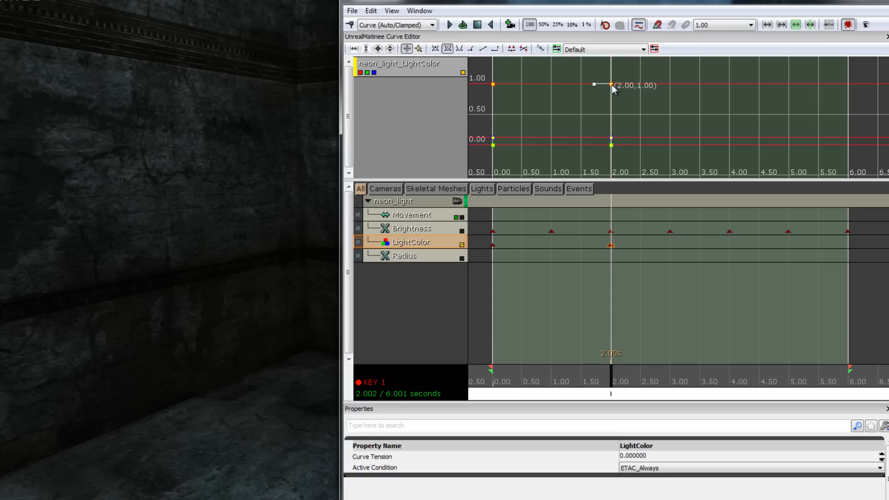
right_click(612, 86)
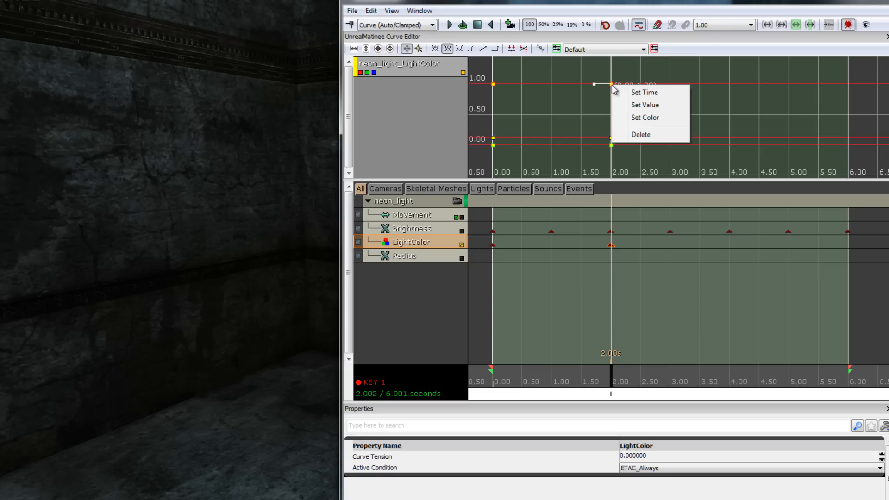
left_click(677, 123)
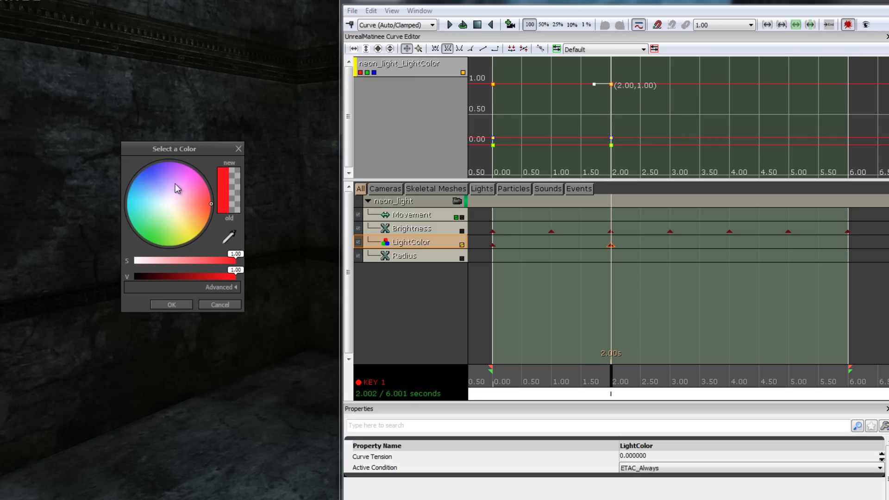
left_click_drag(202, 187, 138, 234)
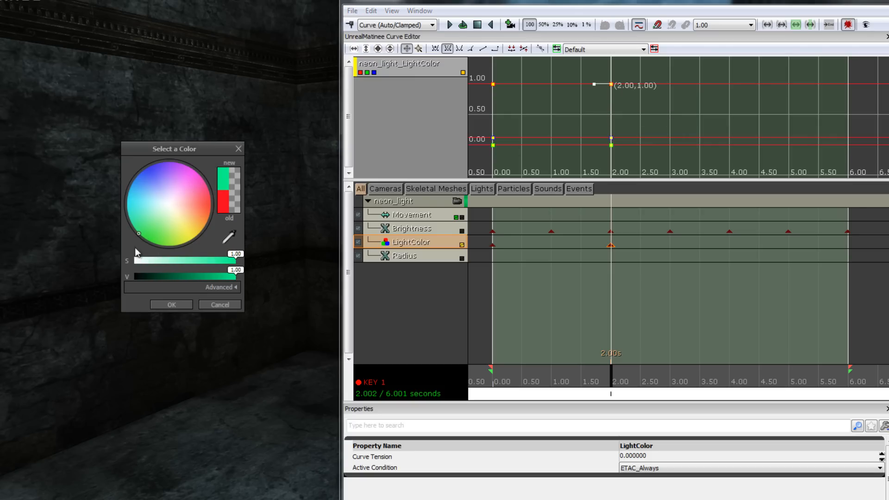
left_click(171, 305)
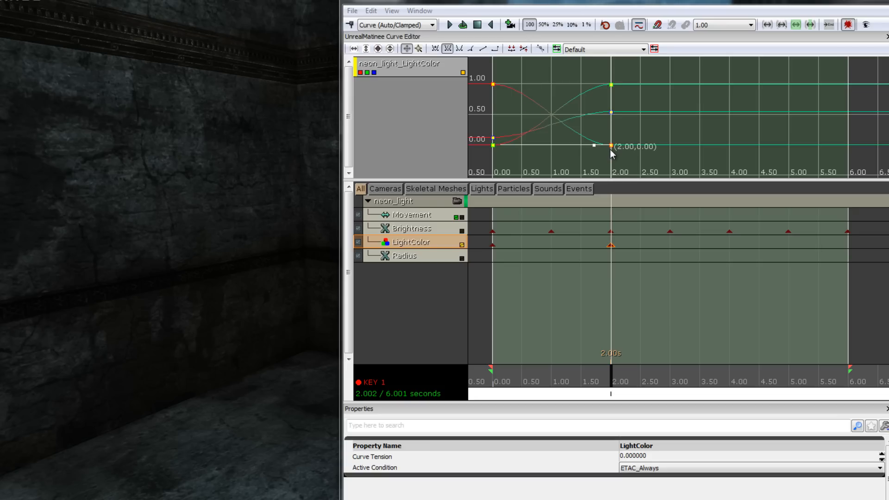
Set the LightColor curve's key at 0.00 s to Constant interpolation
mouse_move(611, 374)
left_mouse_down()
mouse_move(478, 382)
mouse_move(591, 375)
mouse_move(505, 365)
mouse_move(611, 367)
left_mouse_up()
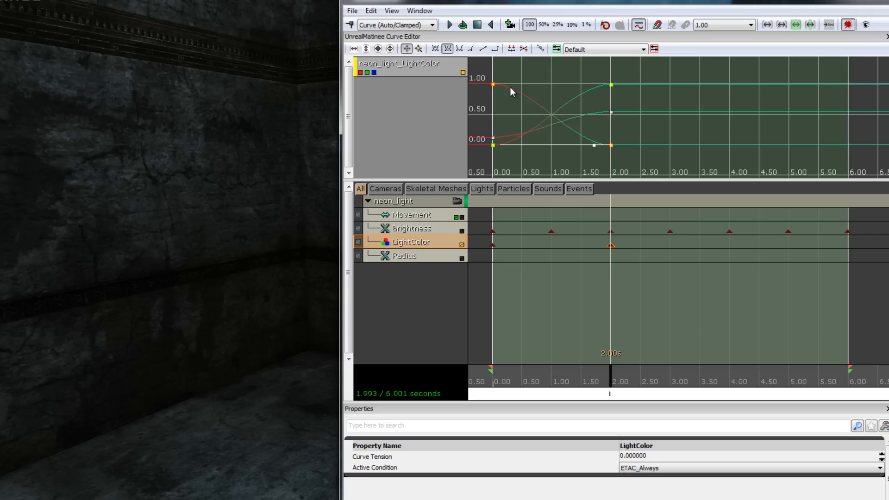
mouse_move(492, 85)
left_click(494, 51)
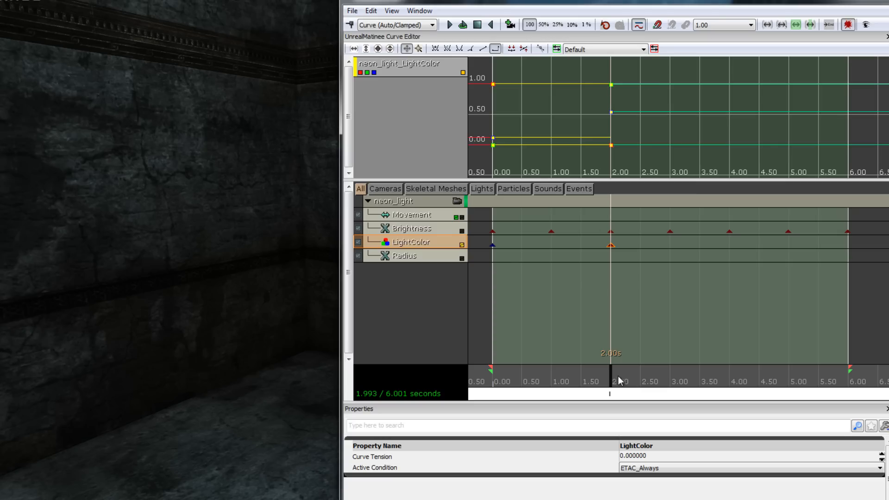
Scrub the timeline from 0 to about 5 s to preview the light's color change in the viewport
mouse_move(612, 87)
left_click_drag(610, 374, 479, 374)
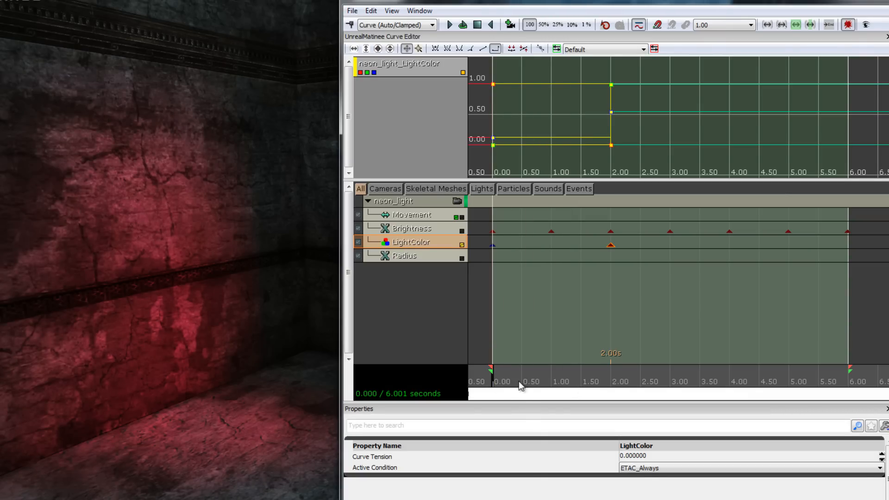
mouse_move(494, 379)
left_mouse_down()
mouse_move(611, 369)
mouse_move(613, 377)
mouse_move(673, 382)
left_mouse_up()
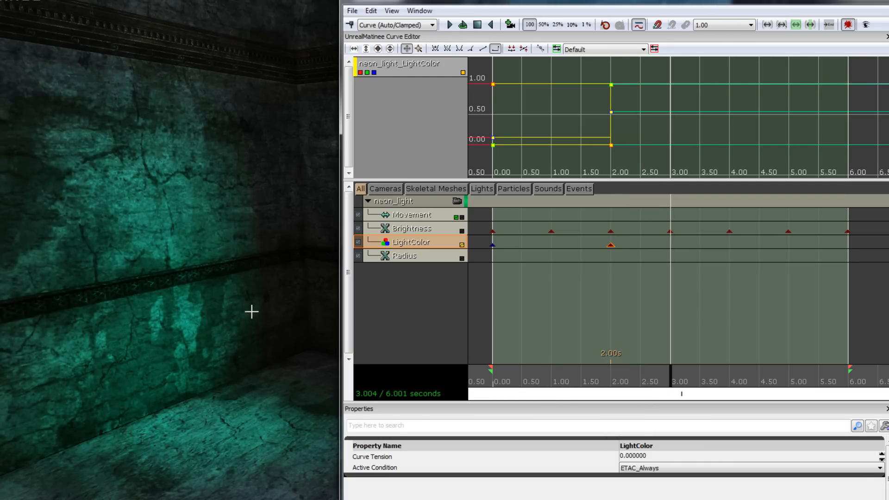
left_click_drag(686, 377, 790, 374)
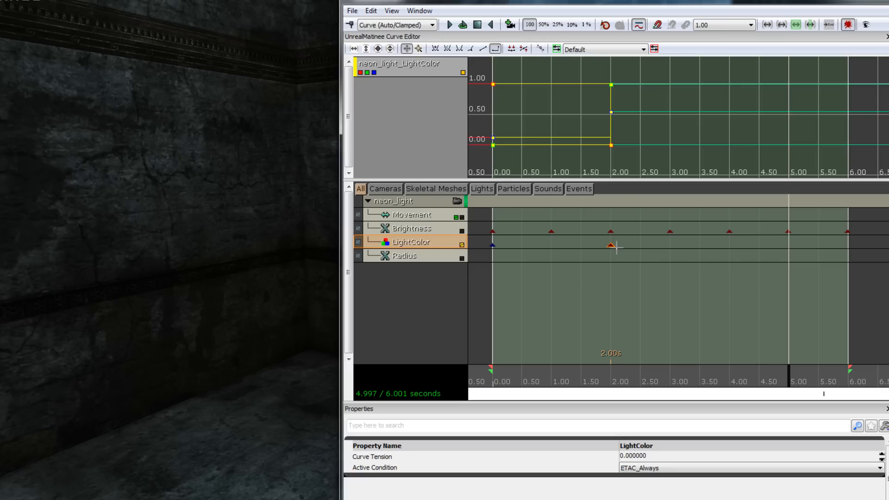
Duplicate the LightColor key at 0.00 s and place the copy at exactly 5 s
left_click(493, 246)
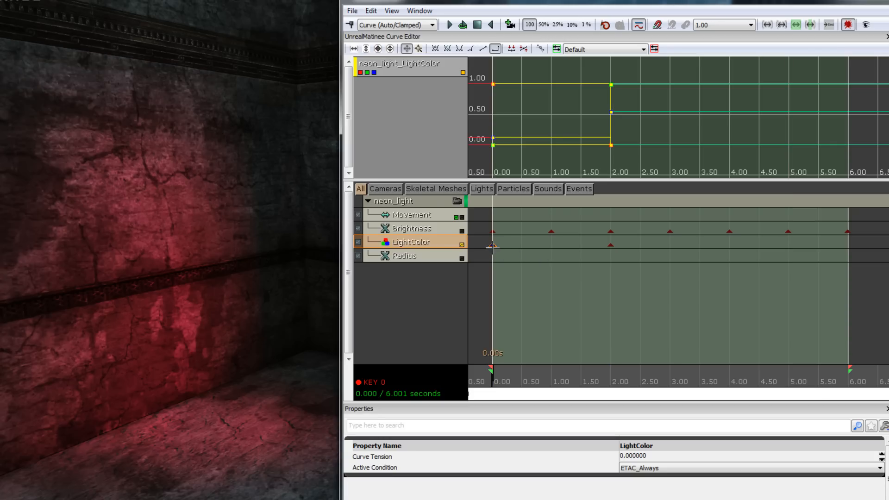
left_click(371, 10)
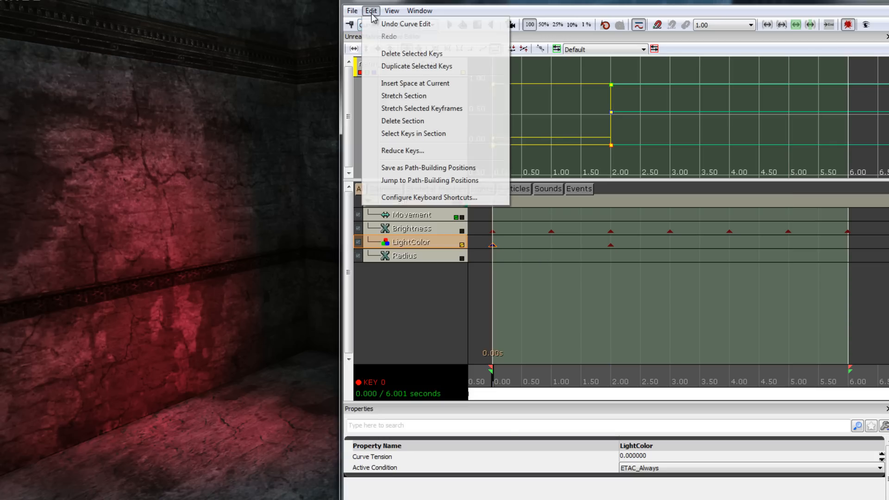
left_click(467, 68)
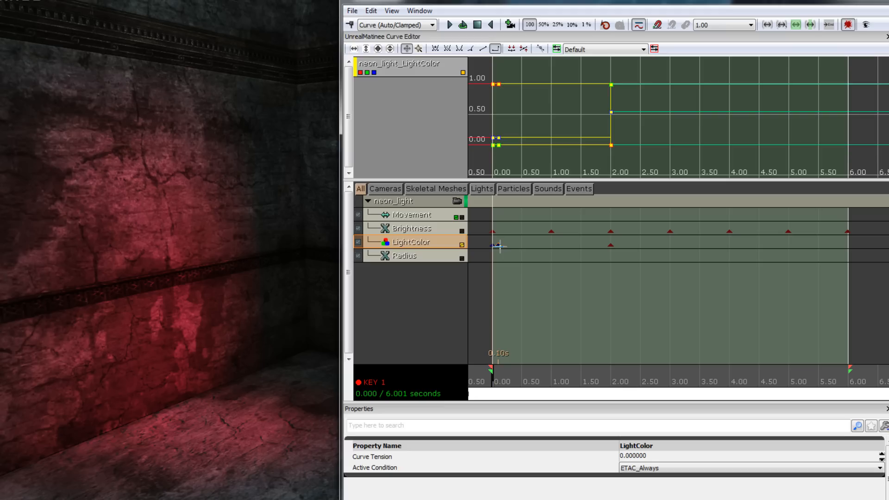
left_click_drag(498, 245, 792, 261)
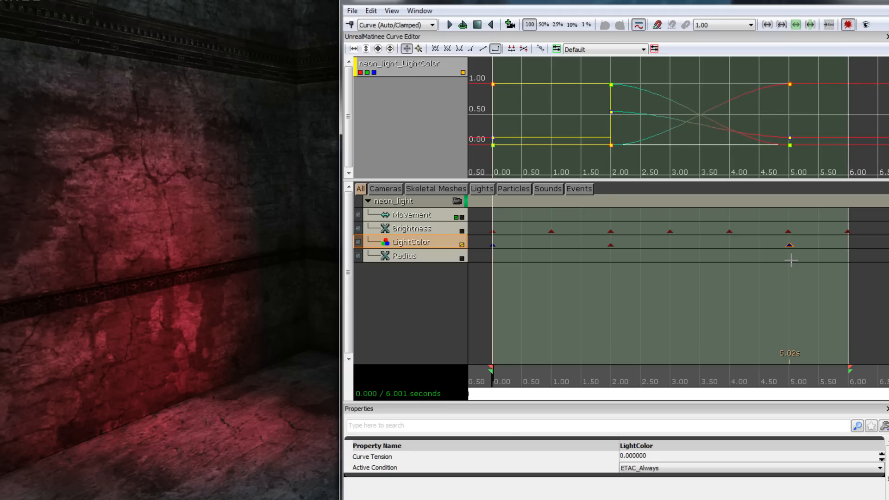
right_click(789, 245)
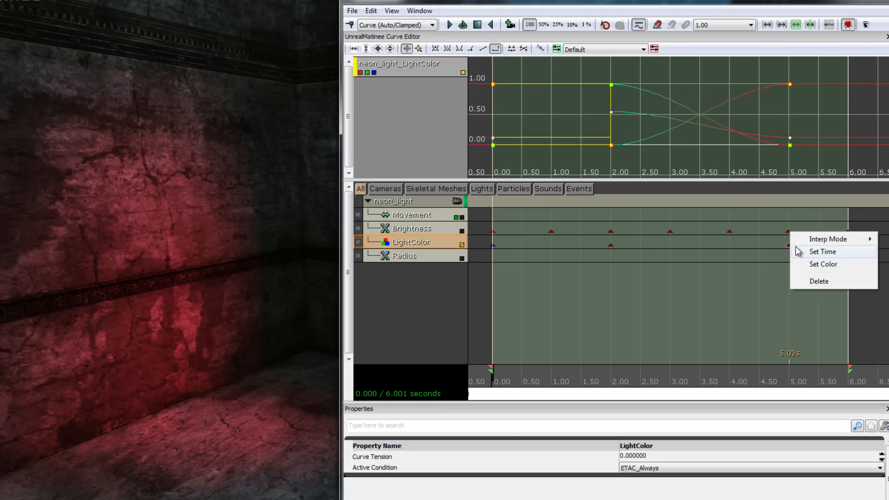
left_click(823, 252)
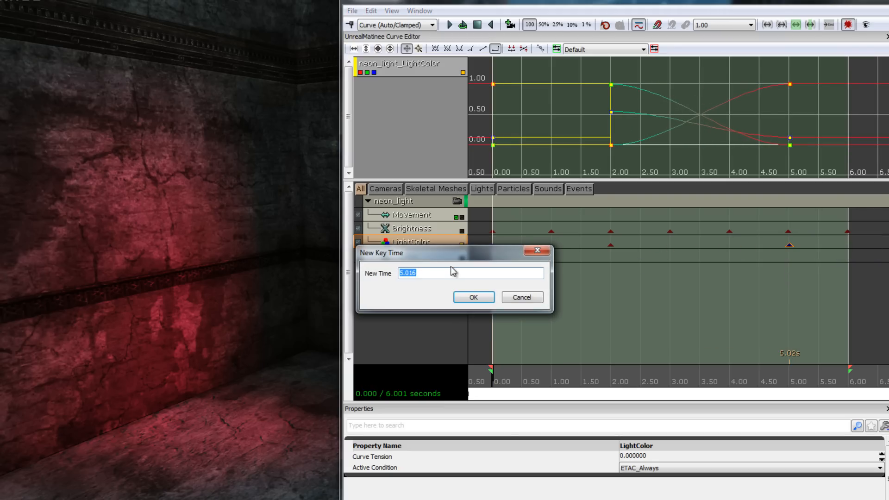
type("5")
left_click(474, 297)
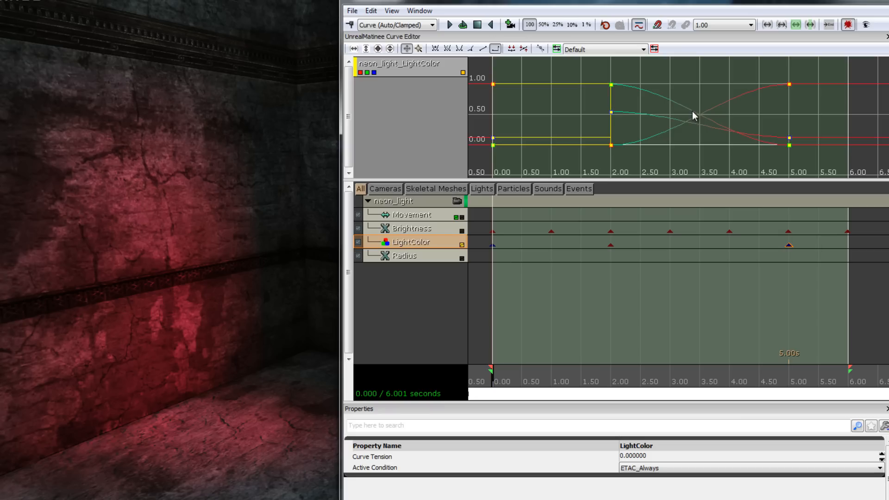
Set the LightColor curve's key at 2.00 s to Constant interpolation, and play the sequence from the start to preview it
mouse_move(612, 87)
left_click(612, 86)
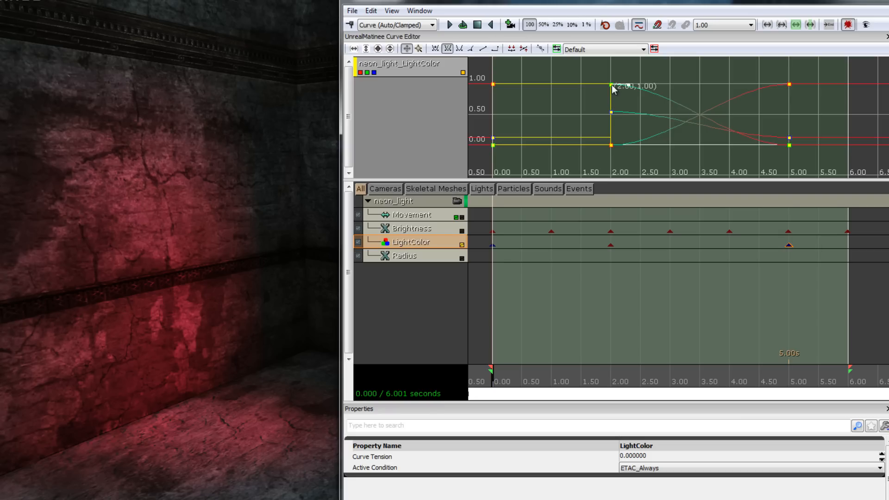
left_click(497, 48)
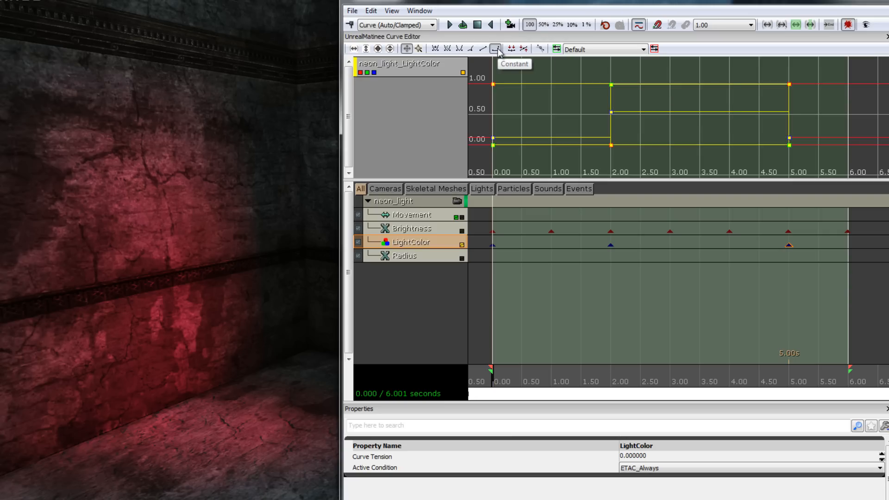
left_click_drag(653, 374, 480, 370)
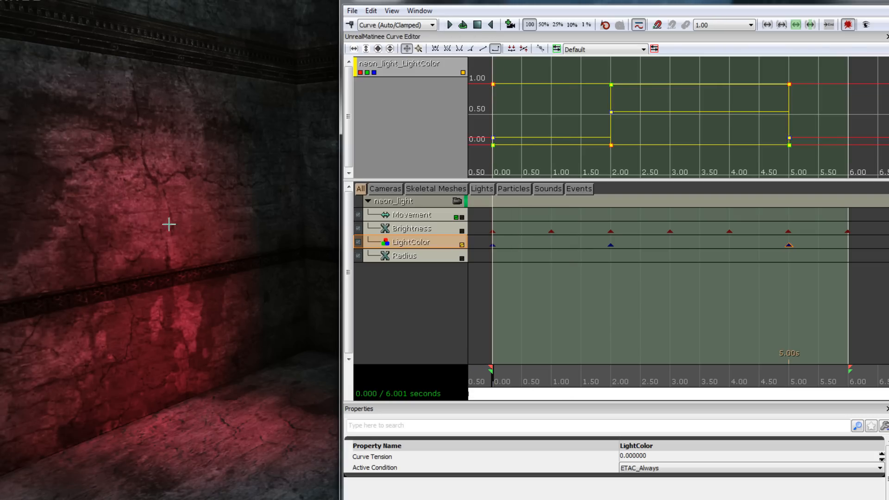
left_click(449, 25)
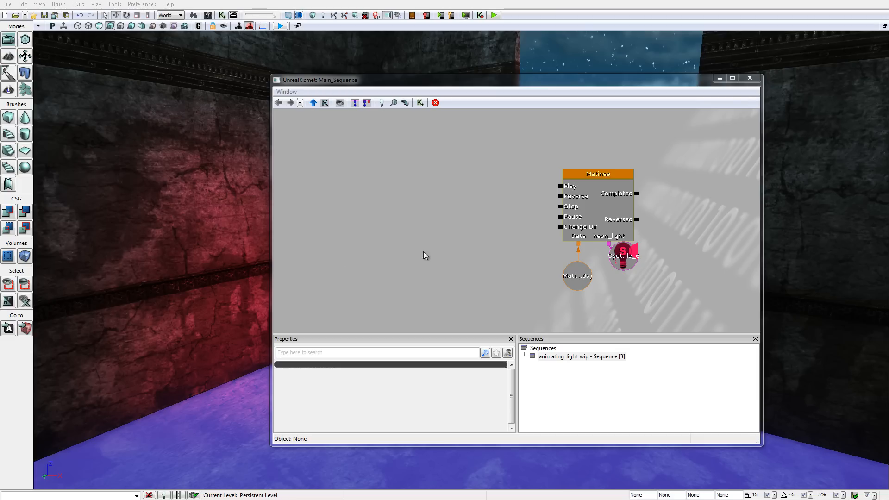
In Kismet, add a Level Loaded event beside the Matinee node and connect its Beginning of Level output to Matinee's Play input
left_click(596, 190)
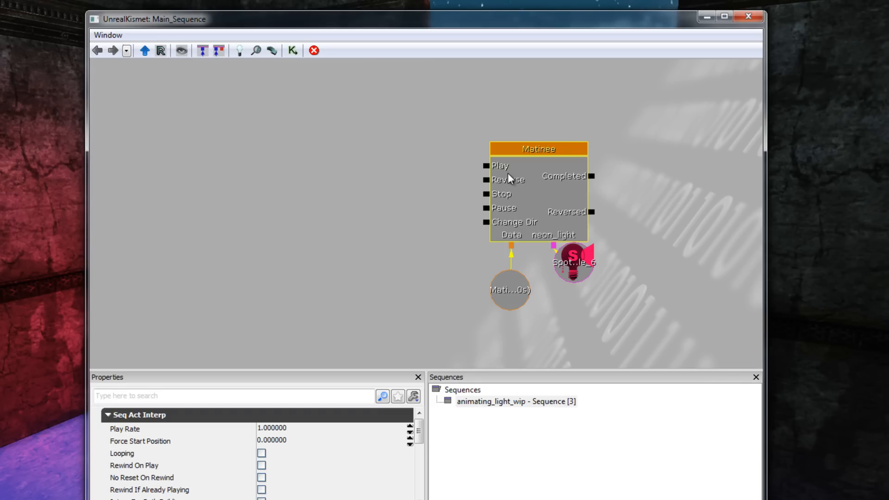
right_click(286, 198)
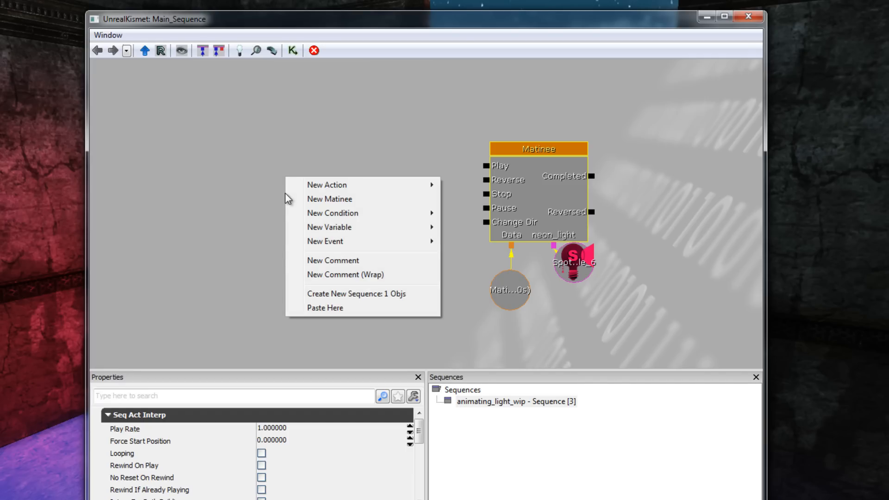
mouse_move(334, 242)
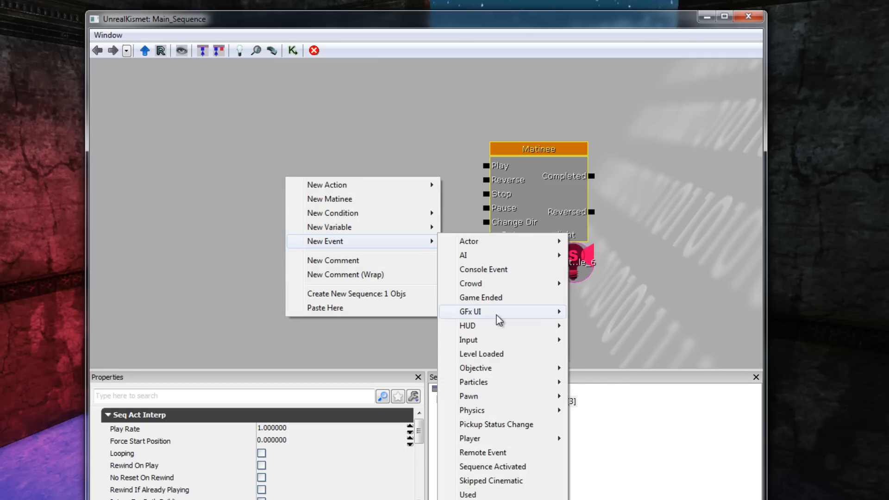
left_click(556, 357)
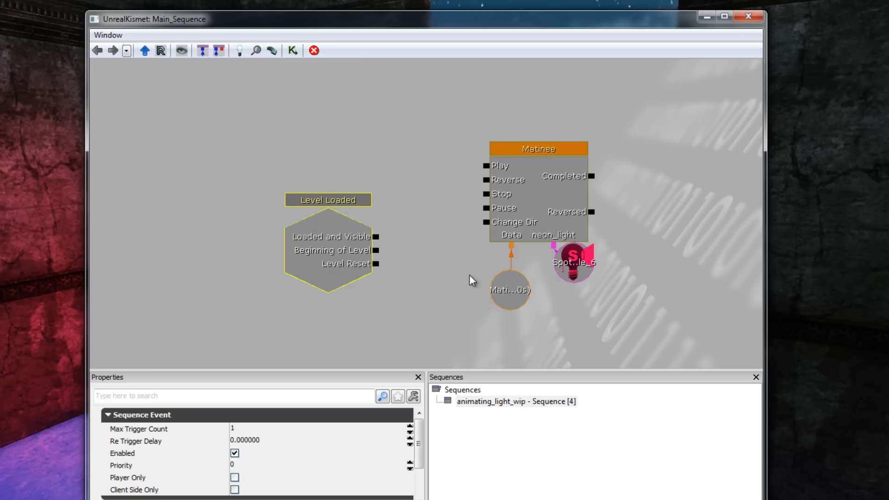
left_click_drag(334, 205, 338, 154)
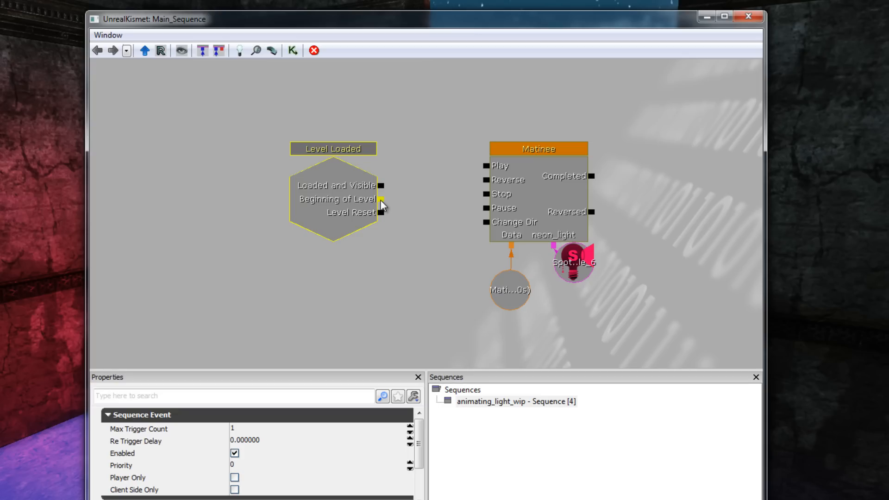
left_click_drag(382, 204, 486, 166)
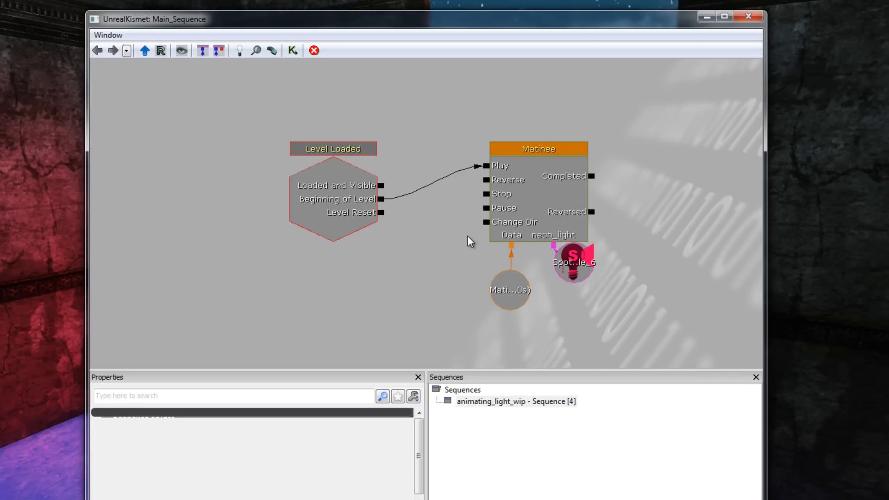
Loop the Matinee by connecting its Completed output to Reverse and its Reversed output to Play, and close Kismet
left_click_drag(592, 176, 599, 181)
left_click_drag(599, 180, 483, 182)
left_click_drag(593, 213, 488, 167)
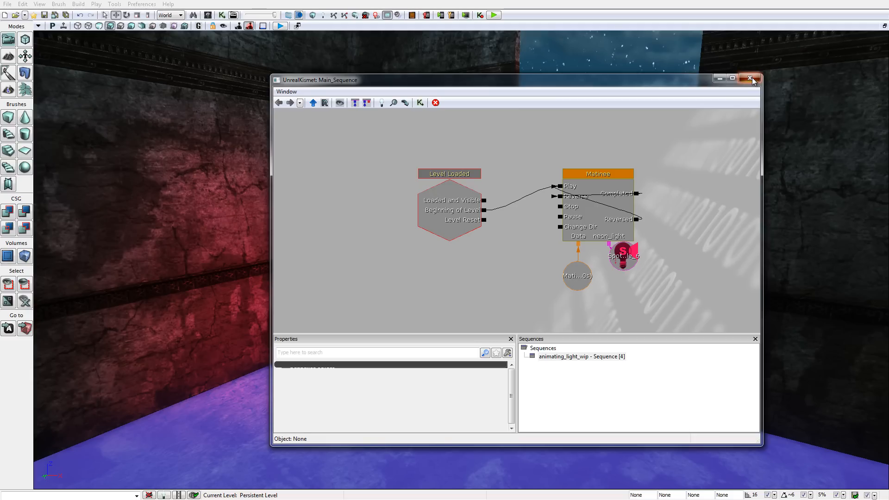
left_click(750, 78)
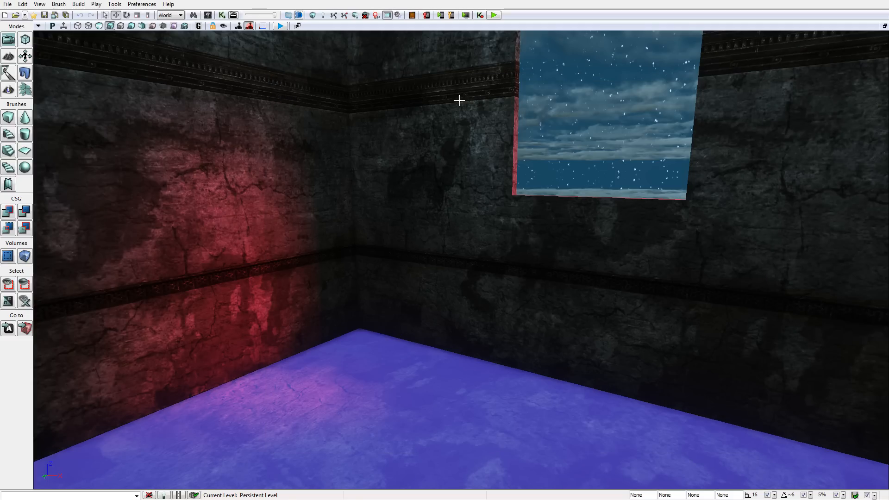
Test the level briefly in a separate preview window, and play it in the editor viewport, backing away to watch the light animation
left_click(494, 19)
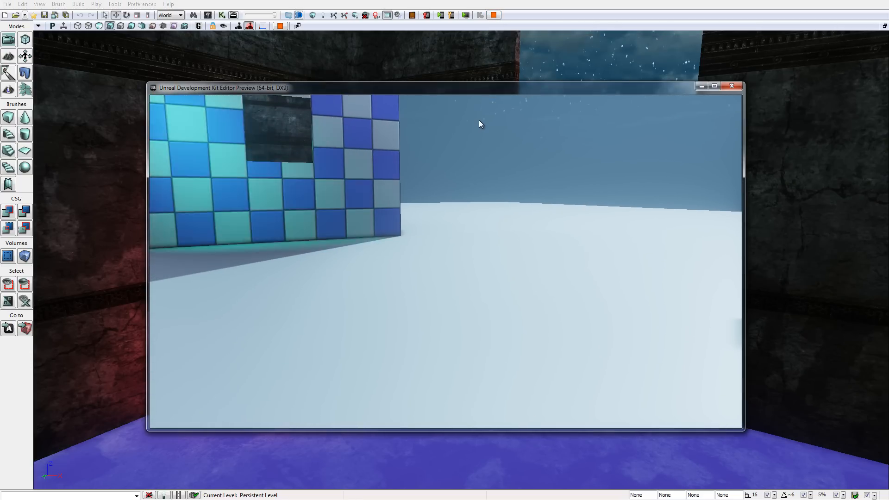
key("Escape")
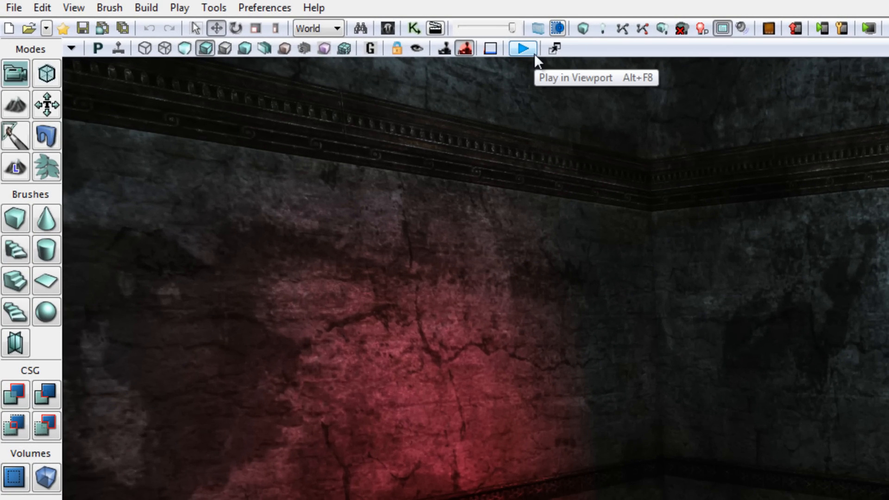
left_click(535, 54)
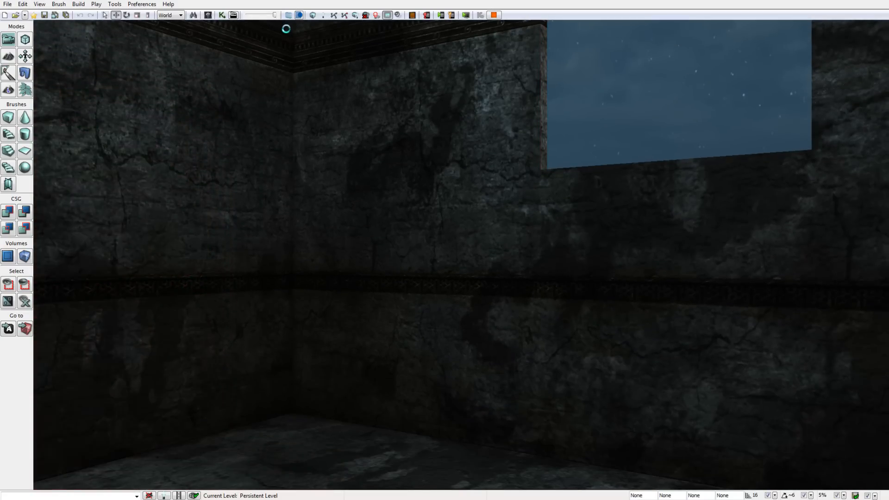
key("s")
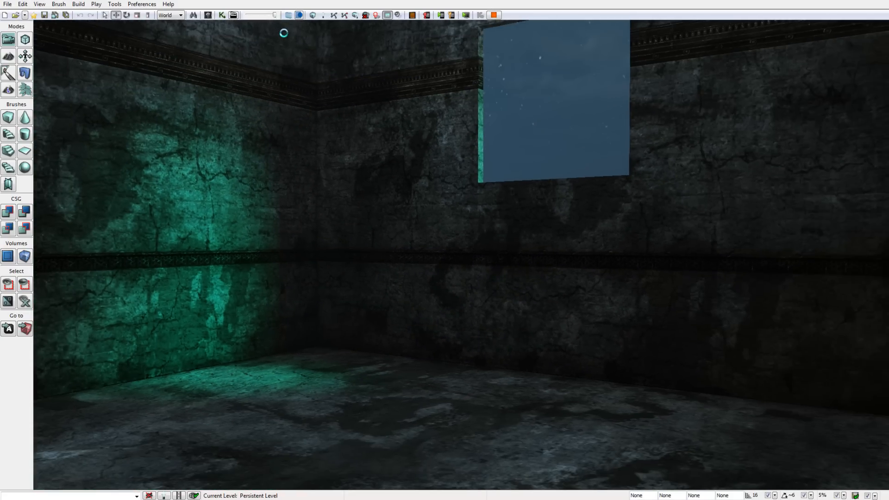